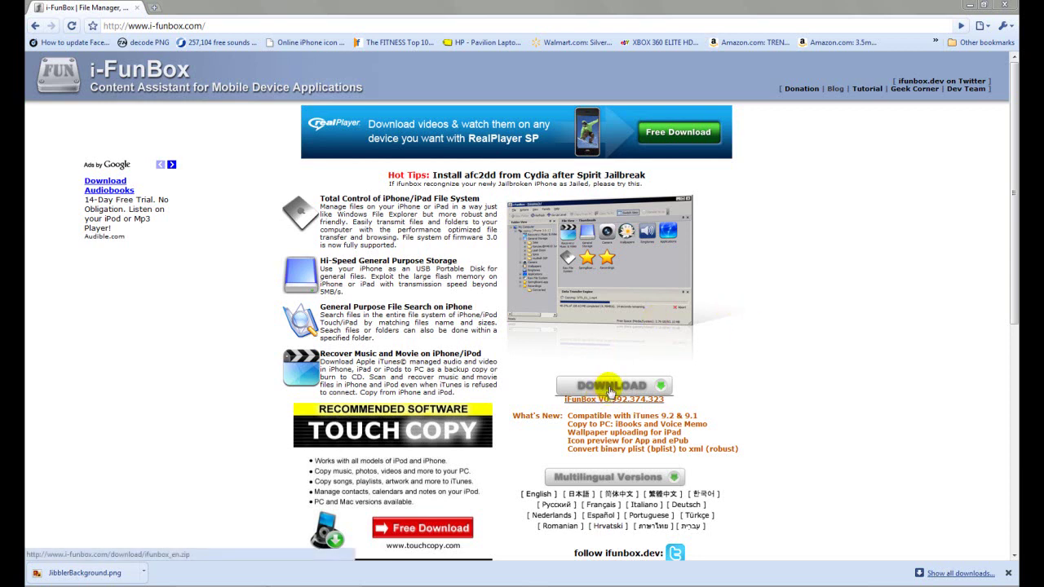
Step: Download ifunbox_en.zip from i-funbox.com to the Desktop, replacing the existing copy
click(610, 392)
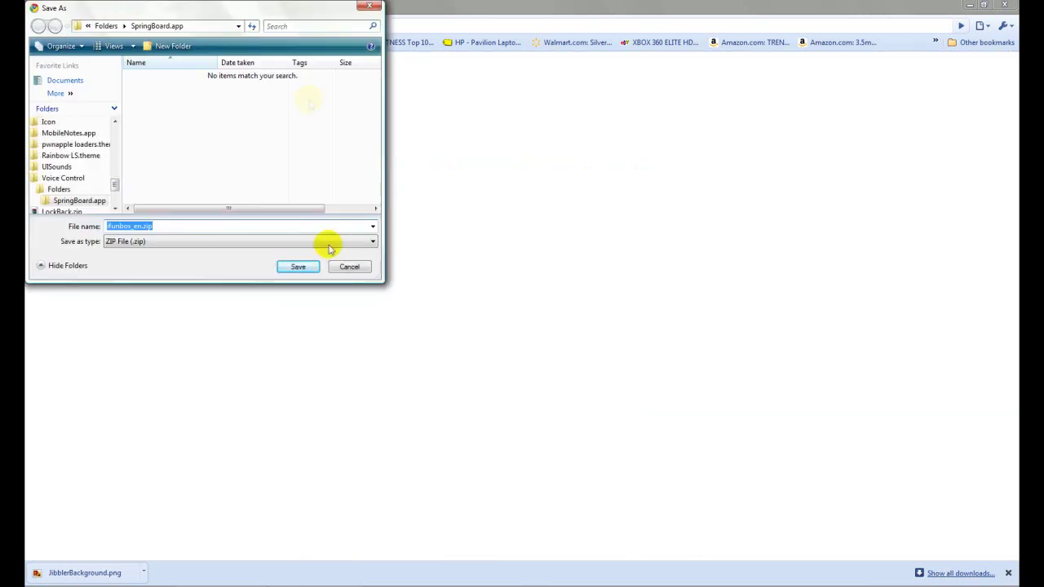
scroll(41, 120, up, 10)
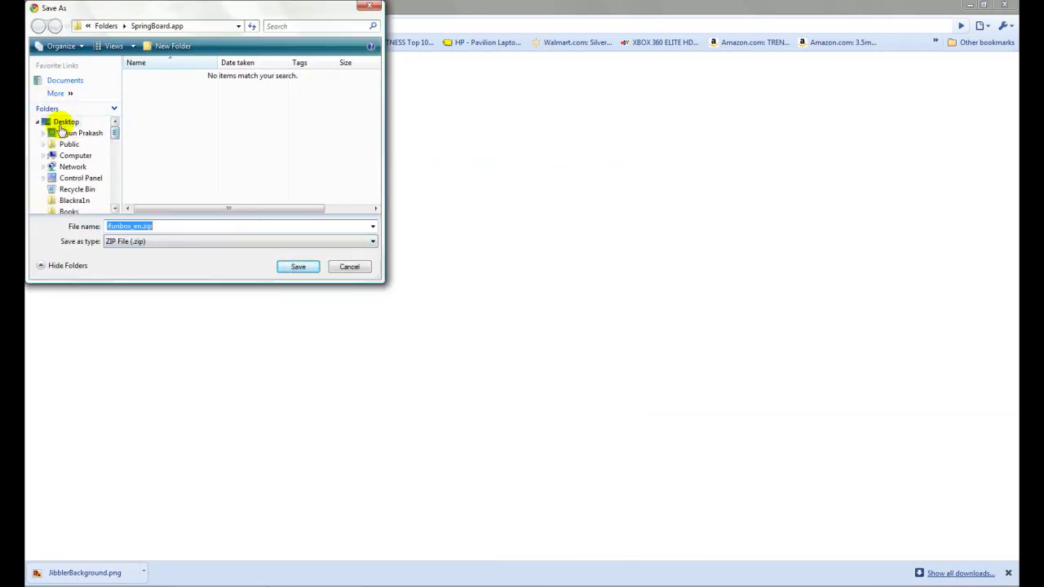
click(48, 121)
click(287, 264)
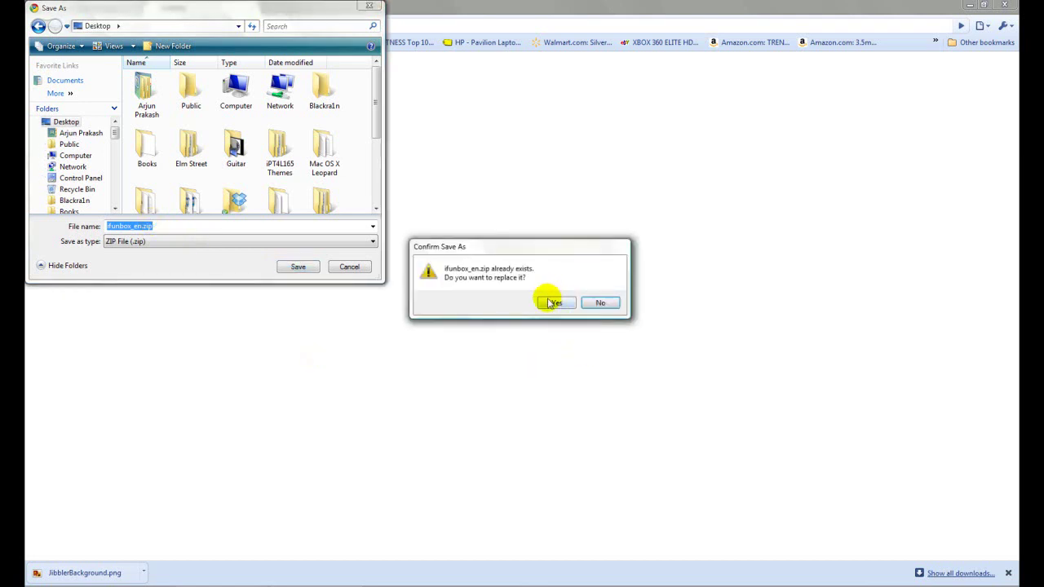
click(553, 303)
click(70, 8)
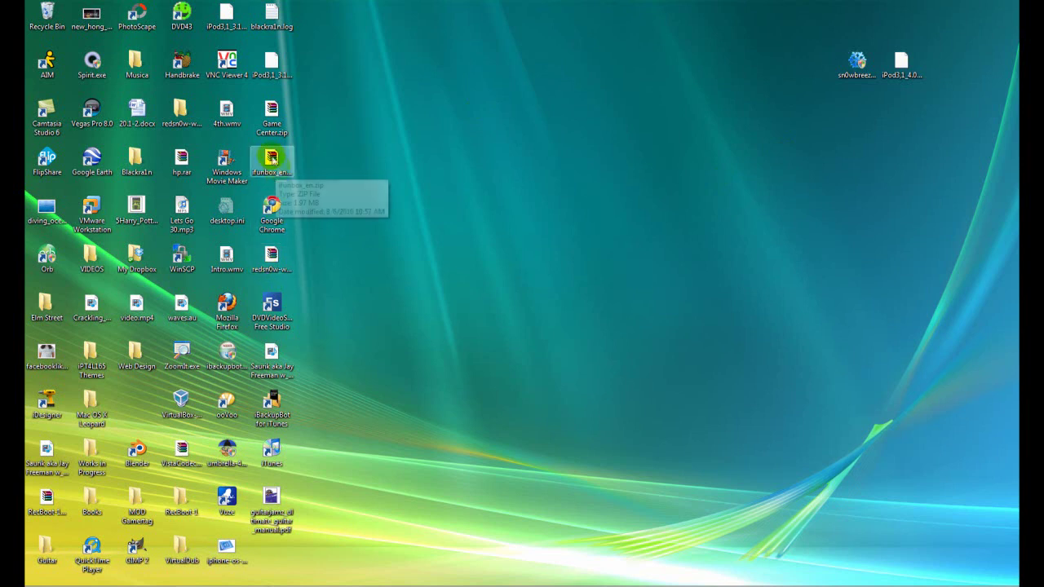
Step: Extract ifunbox_en.zip onto the desktop with Extract Here
drag(278, 171, 513, 156)
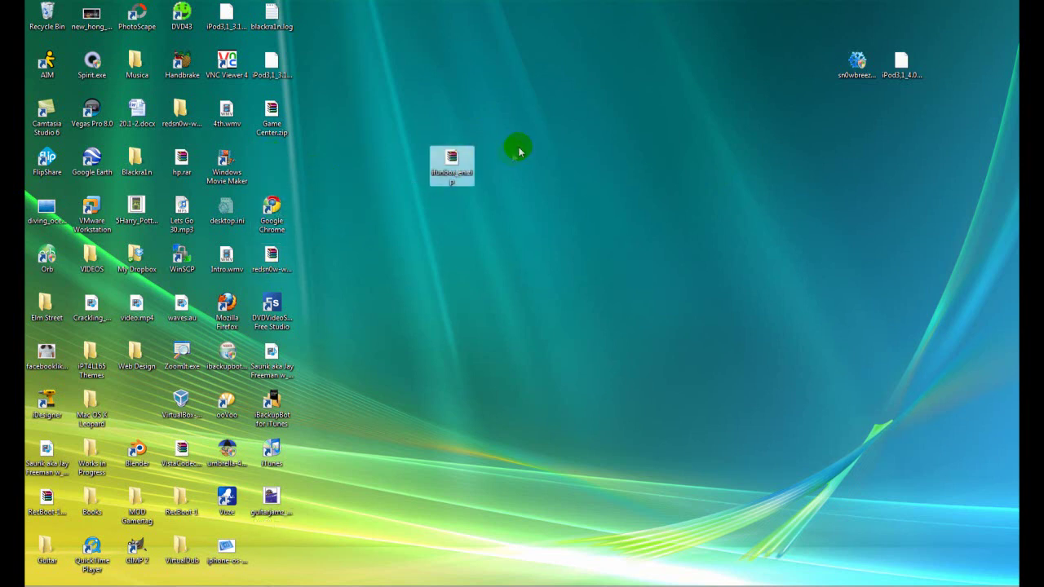
right_click(444, 172)
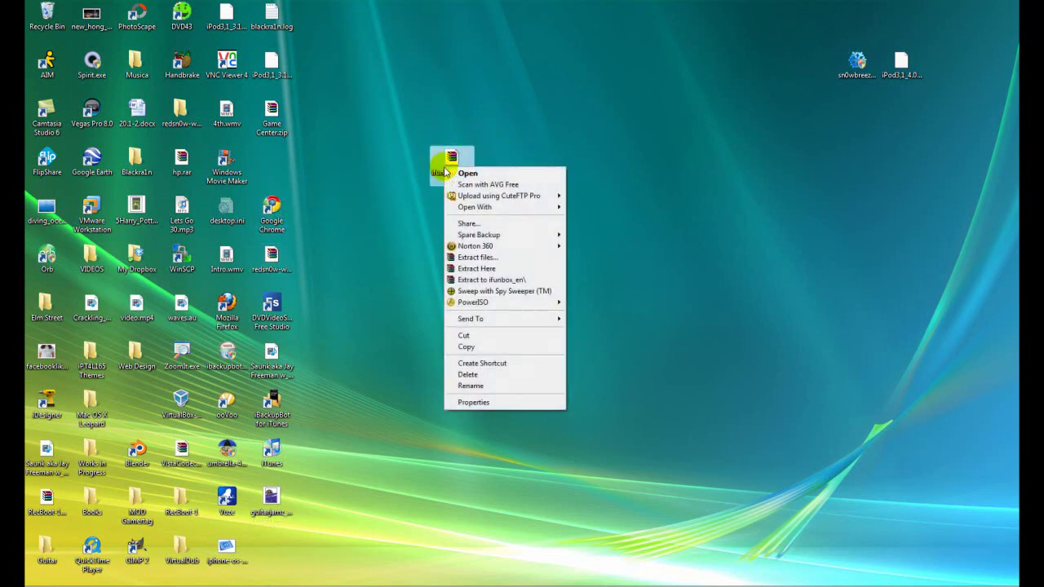
click(499, 270)
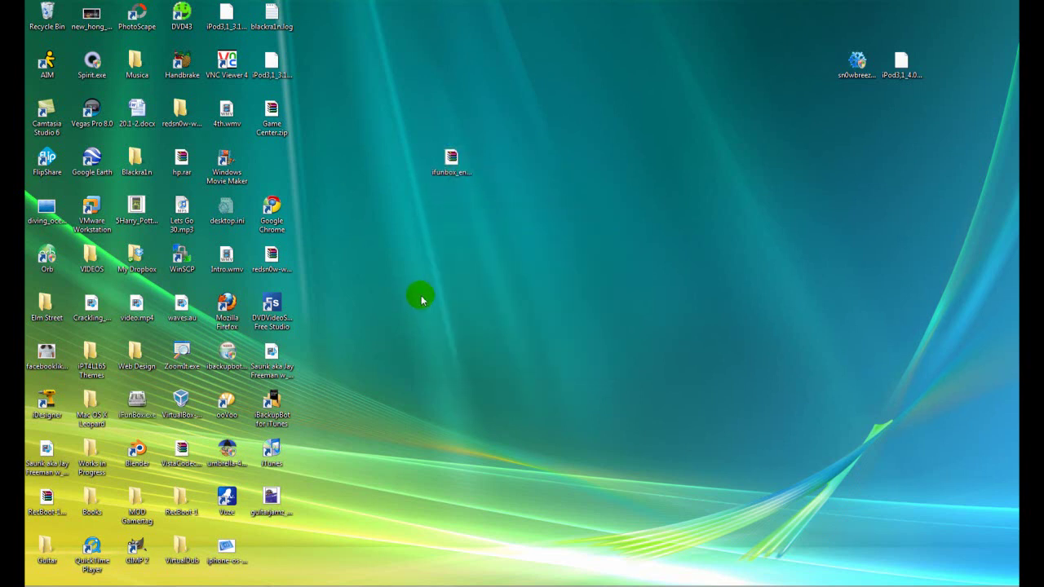
Step: Tidy iFunBox.exe and the zip back into the icon grid, then launch iFunBox.exe
drag(137, 415, 455, 215)
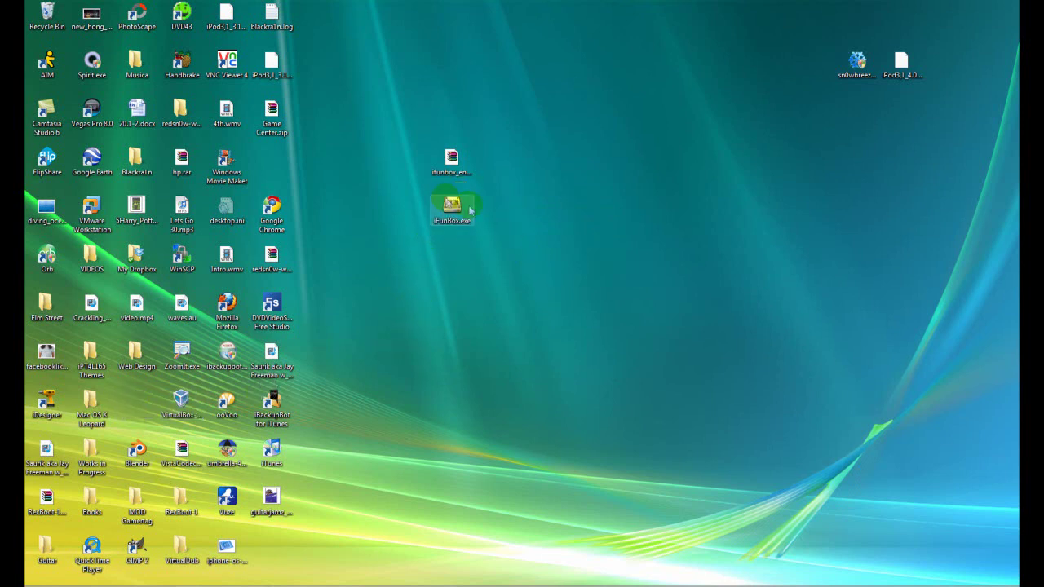
drag(451, 159, 287, 160)
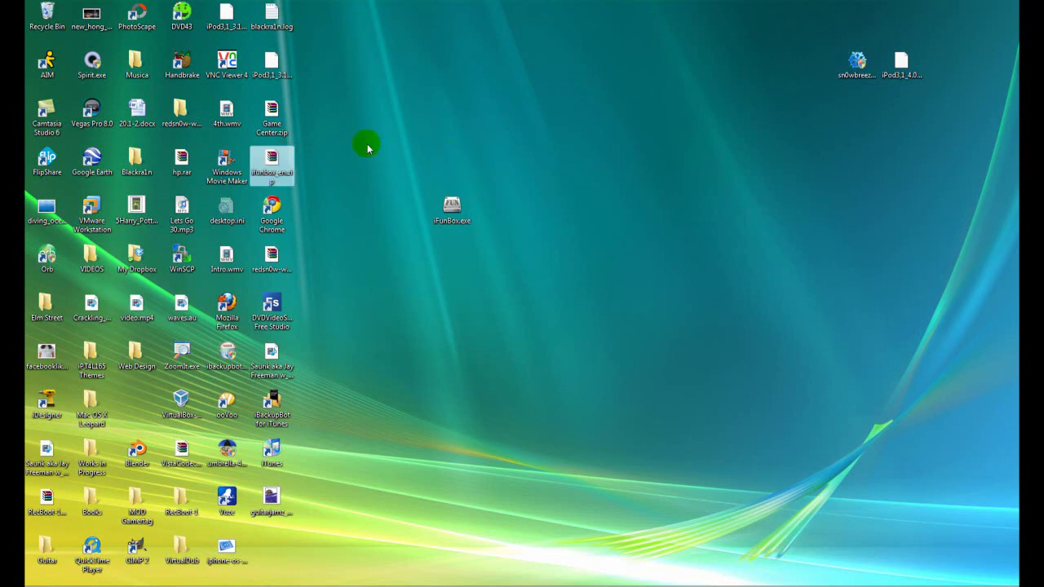
drag(449, 205, 345, 163)
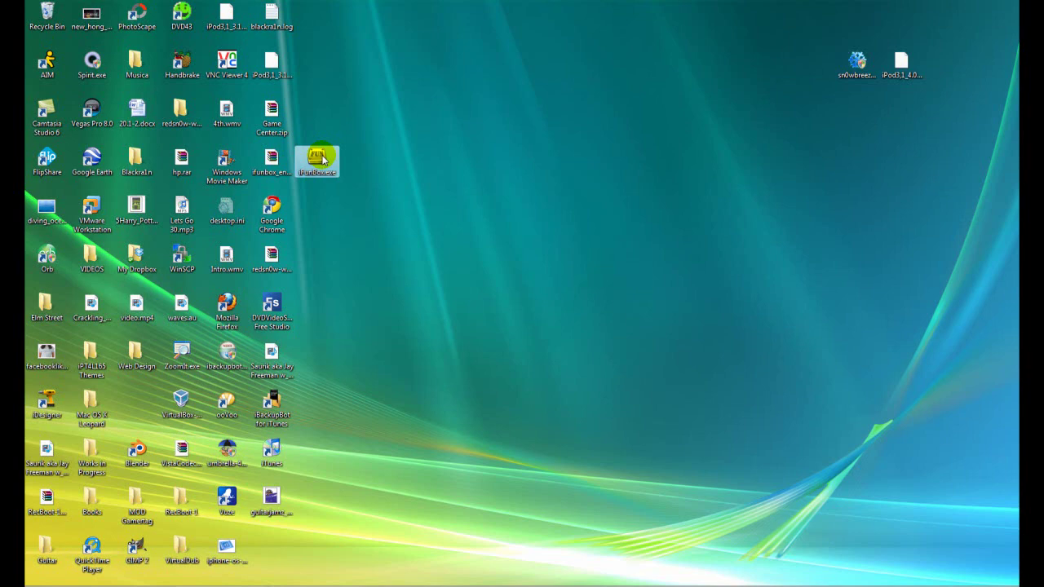
click(371, 314)
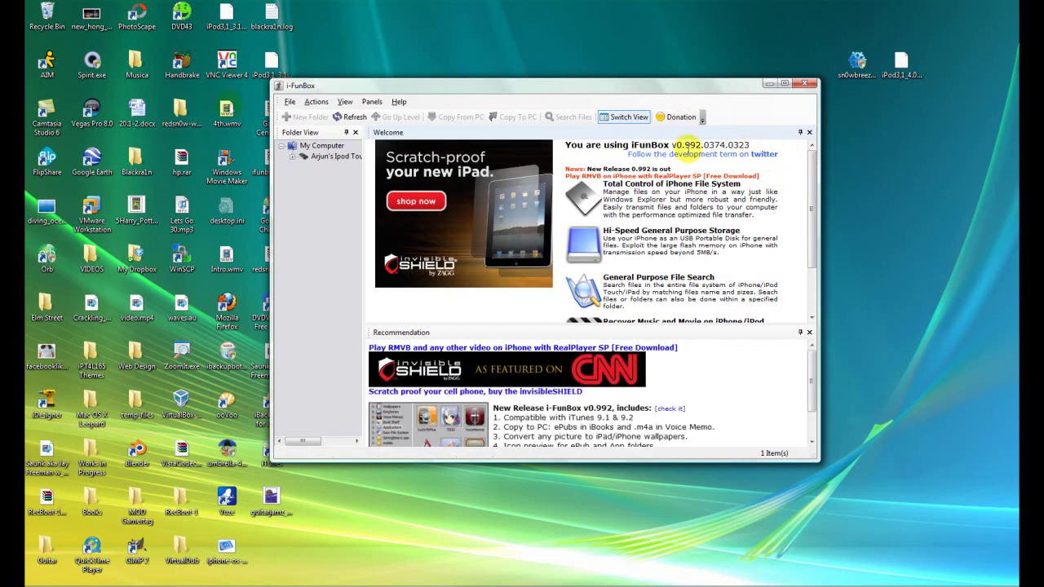
Step: Open the iPod Touch in Folder View and select the Recovery Music and General Storage categories
click(330, 159)
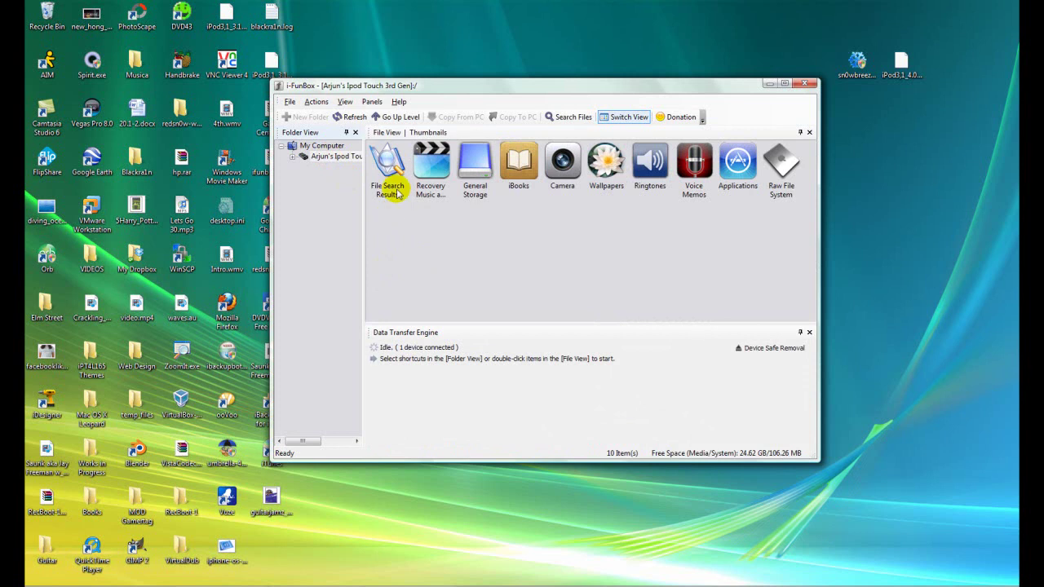
click(432, 163)
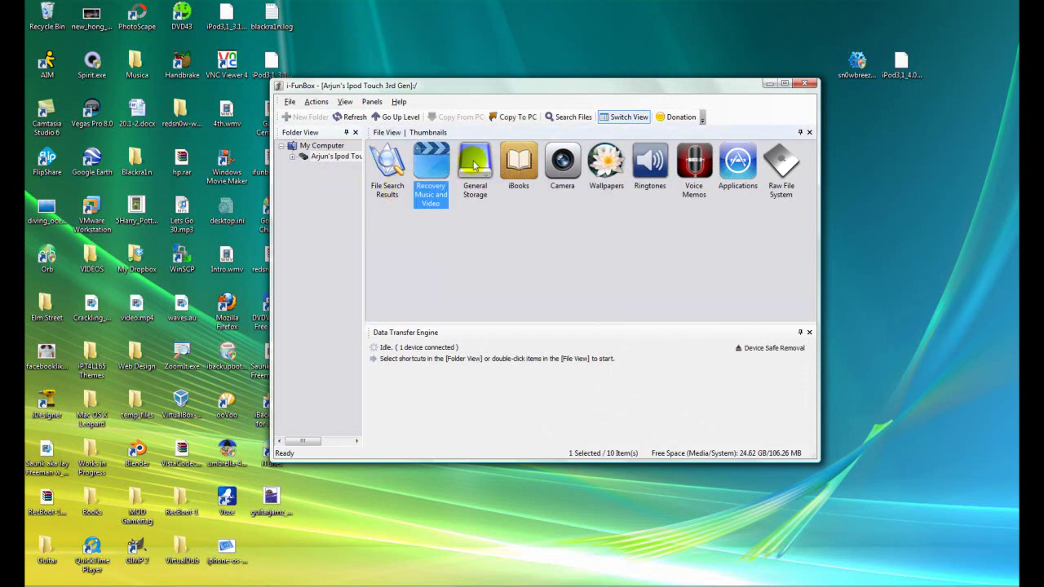
click(476, 165)
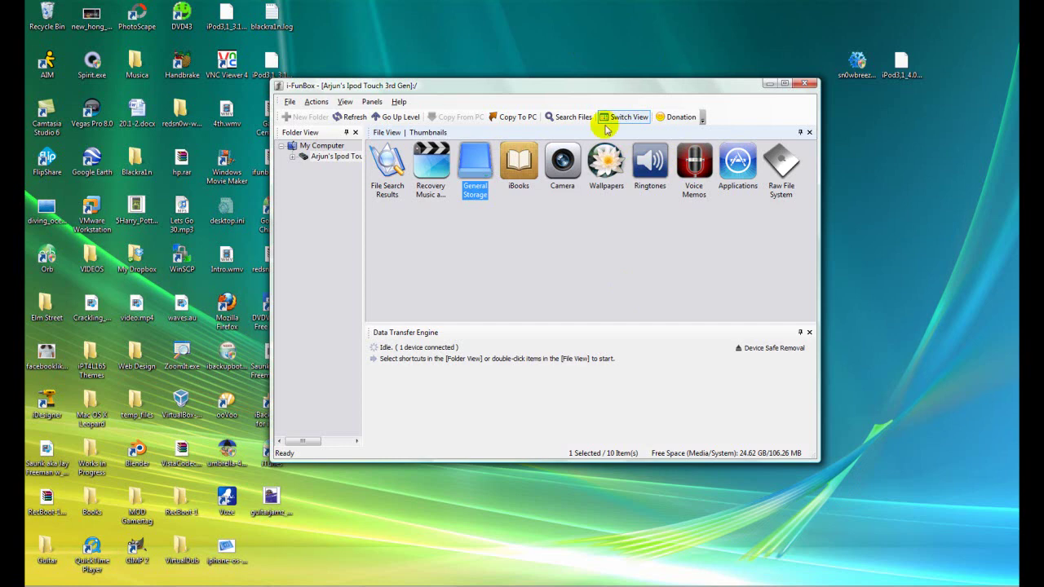
click(779, 234)
Step: Open Raw File System, then var/stash, browse themes and Applications, and return to var
double_click(788, 163)
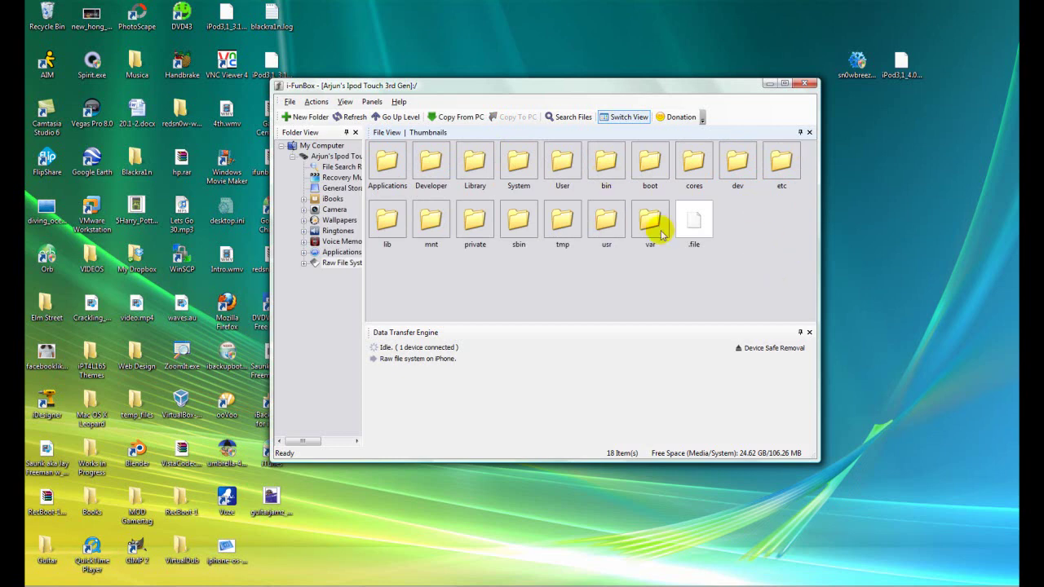
double_click(650, 217)
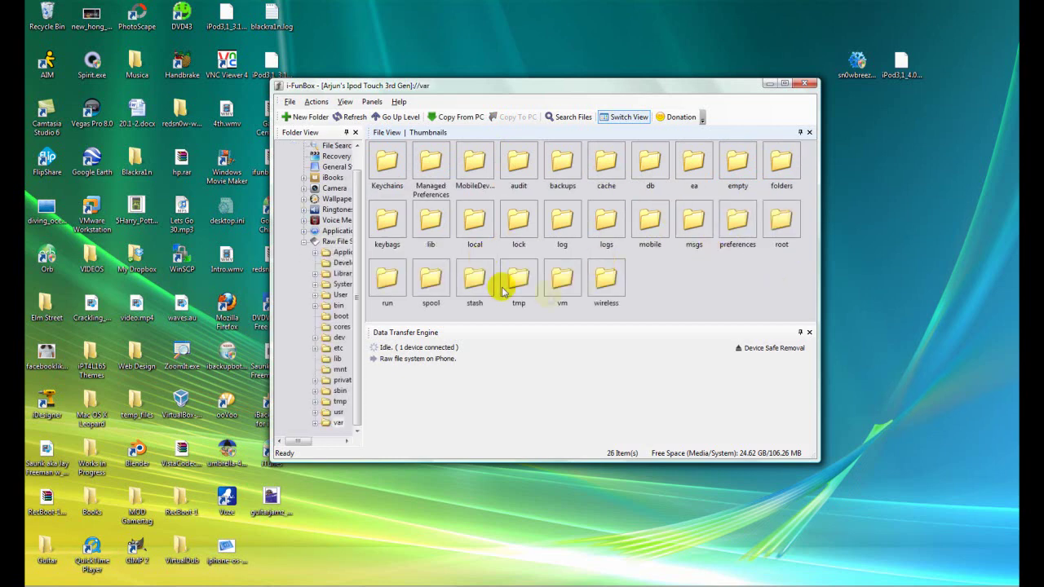
double_click(473, 282)
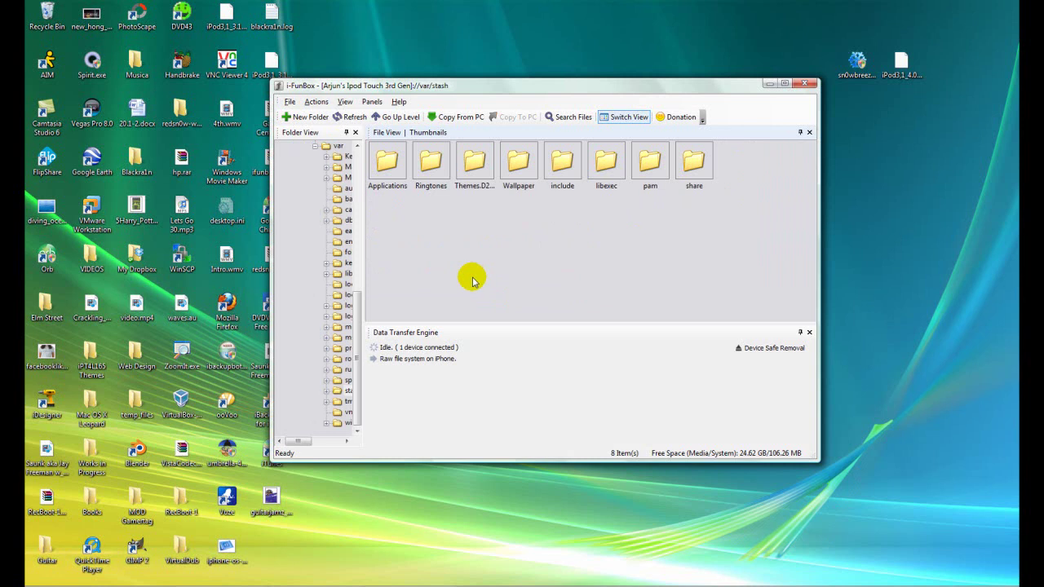
click(473, 168)
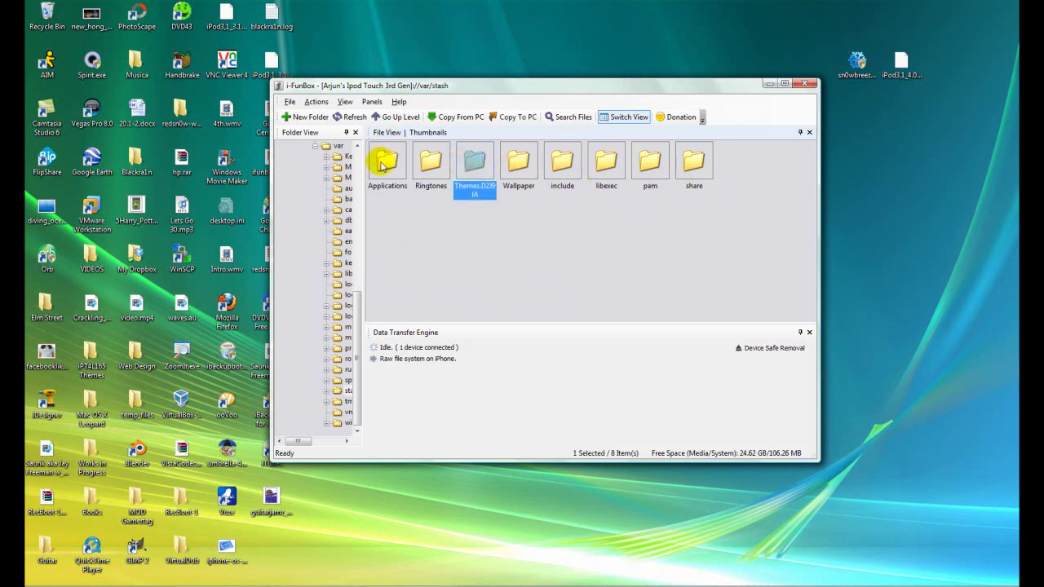
click(384, 163)
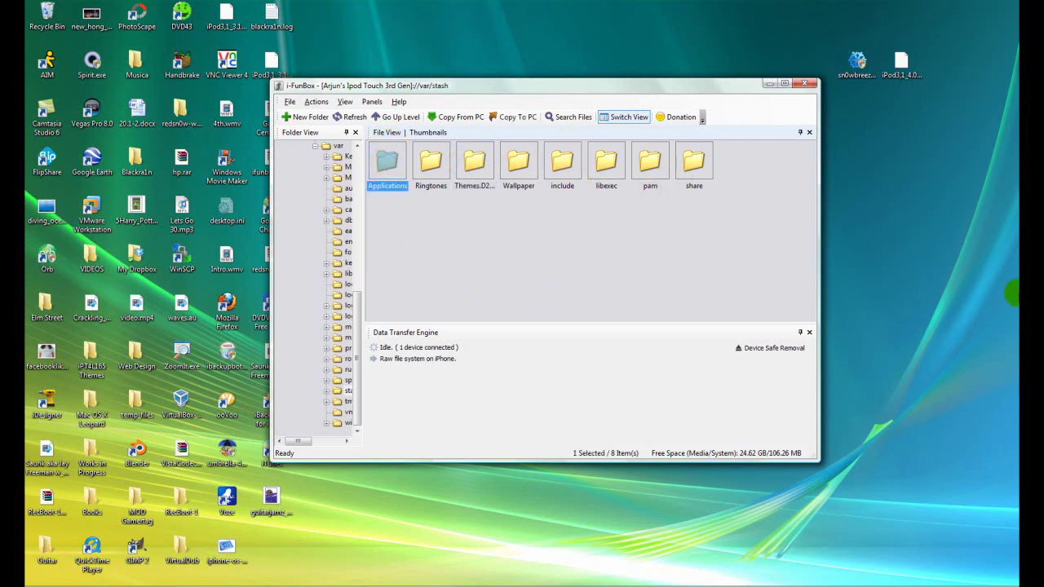
click(394, 120)
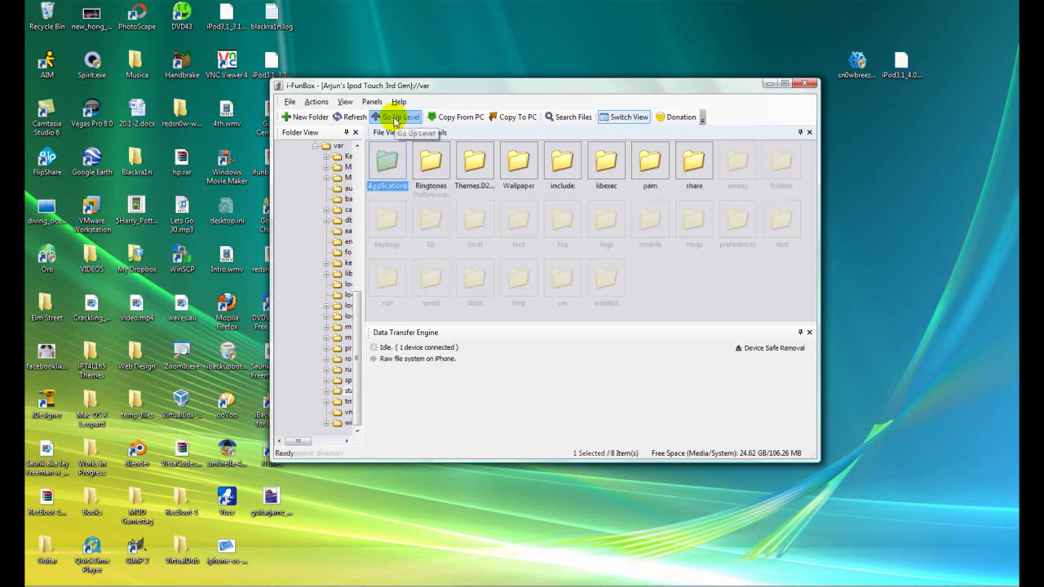
Step: Open var/mobile/Library, then go back up to the file system root
click(650, 232)
double_click(650, 233)
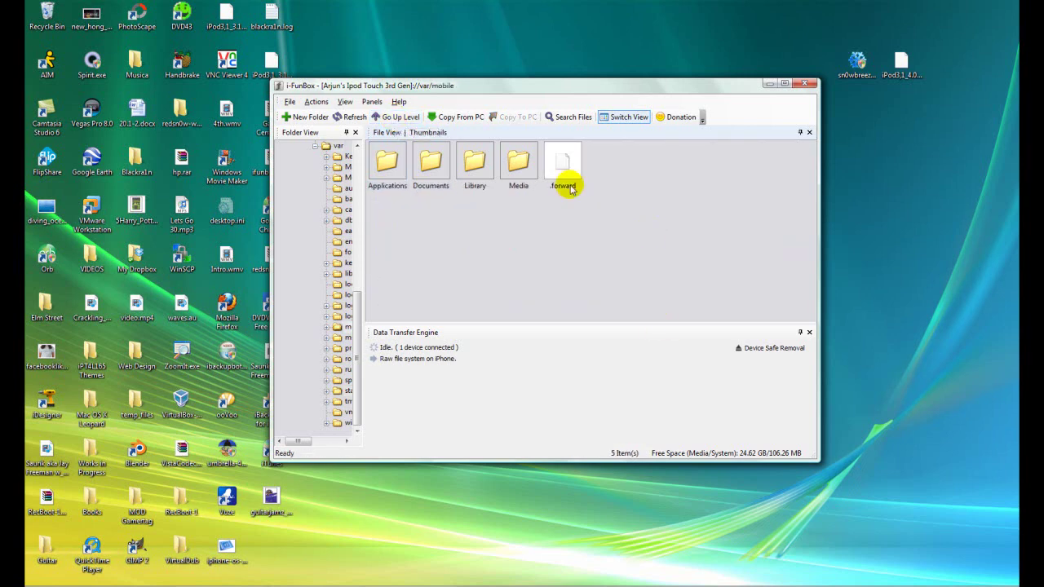
click(471, 157)
double_click(471, 157)
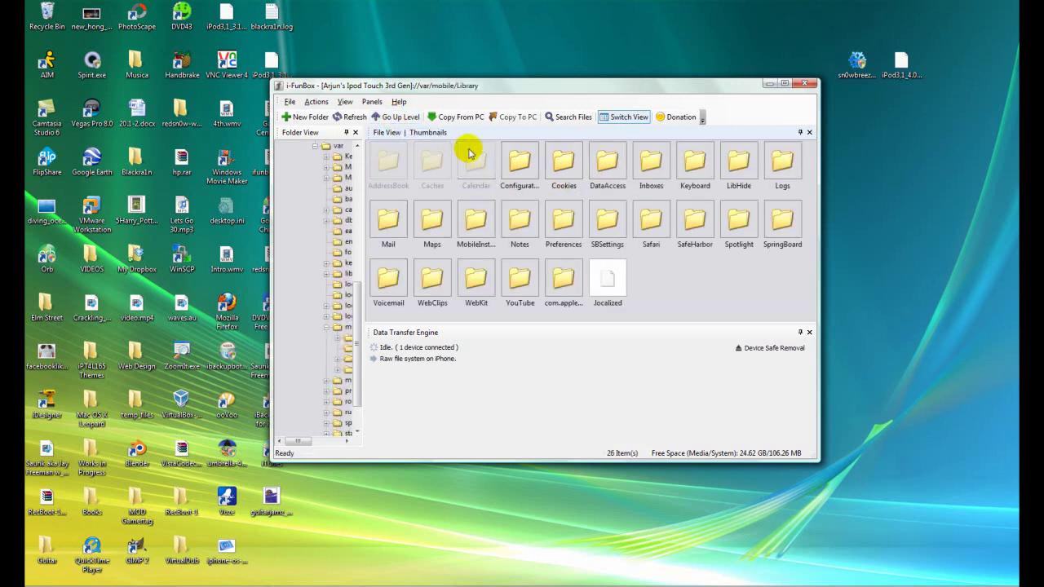
click(395, 120)
click(397, 118)
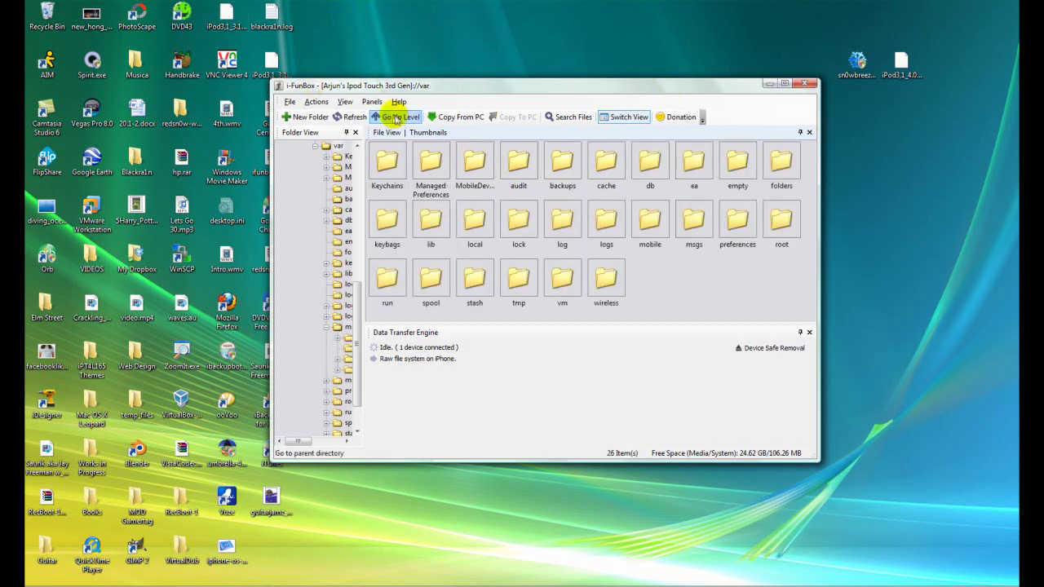
click(383, 119)
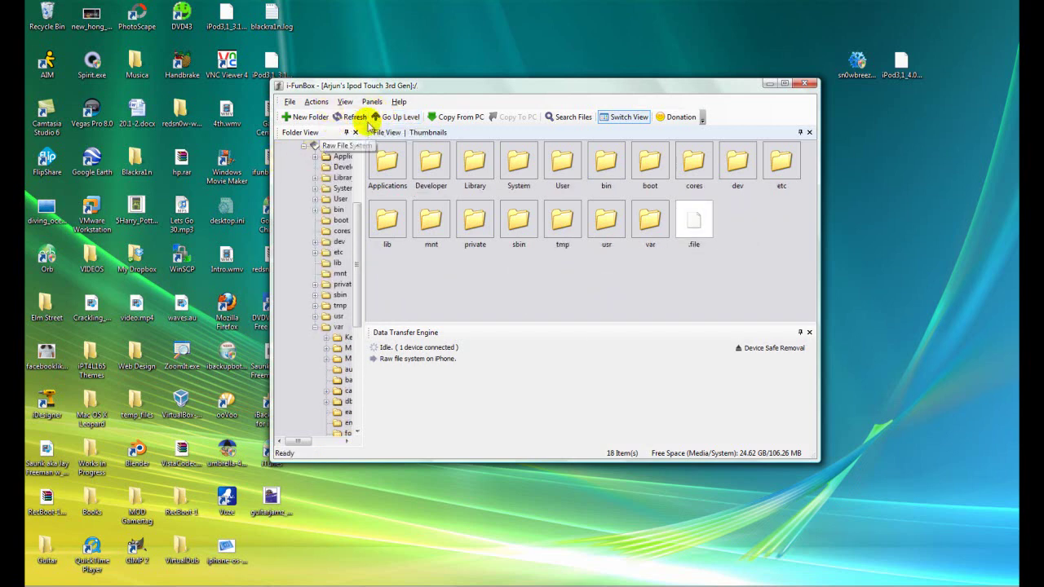
Step: Go up from SpringBoard.app through CoreServices to /System/Library, then close iFunBox
click(400, 119)
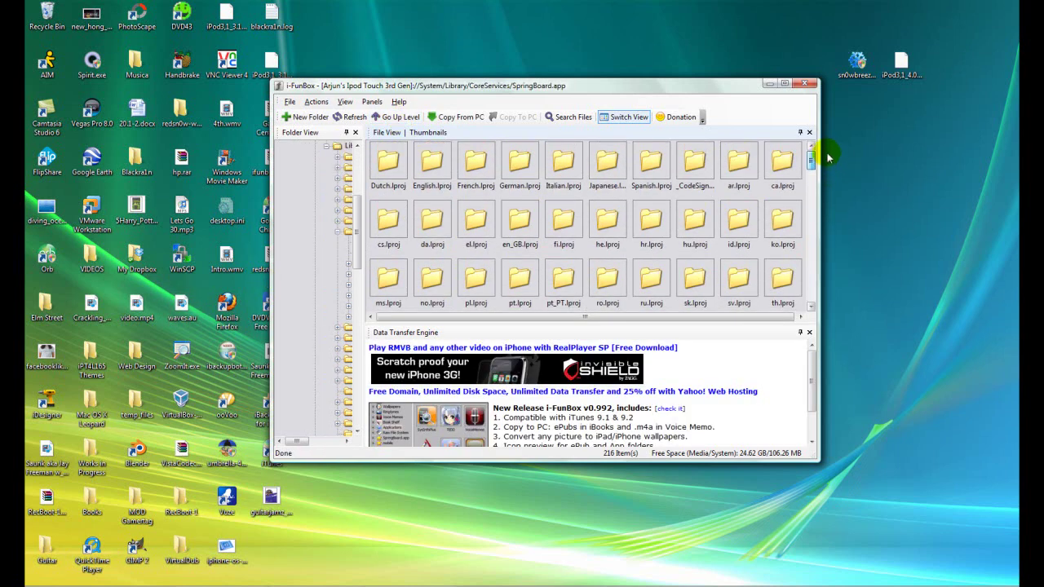
click(400, 116)
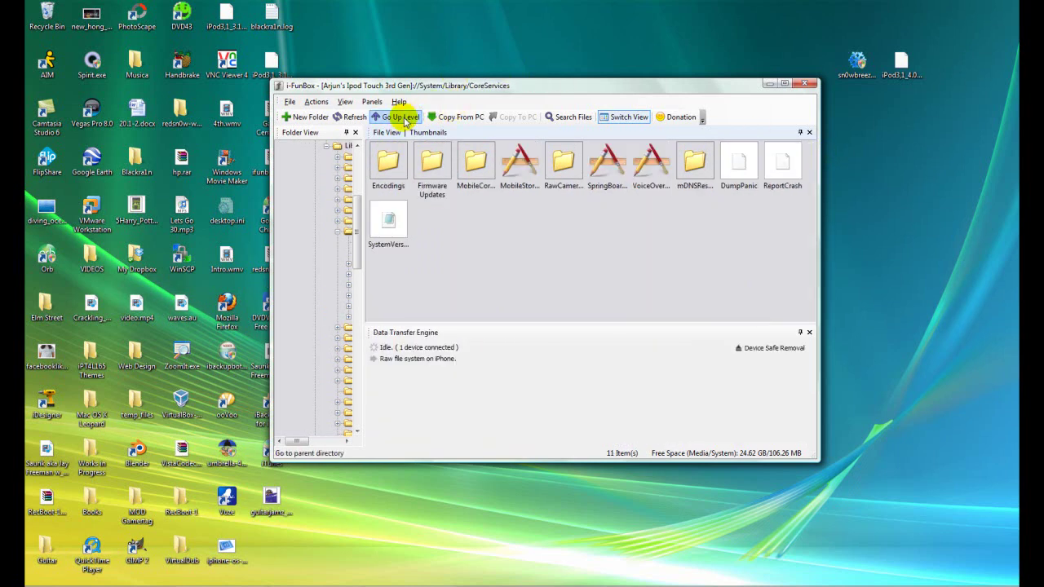
click(399, 117)
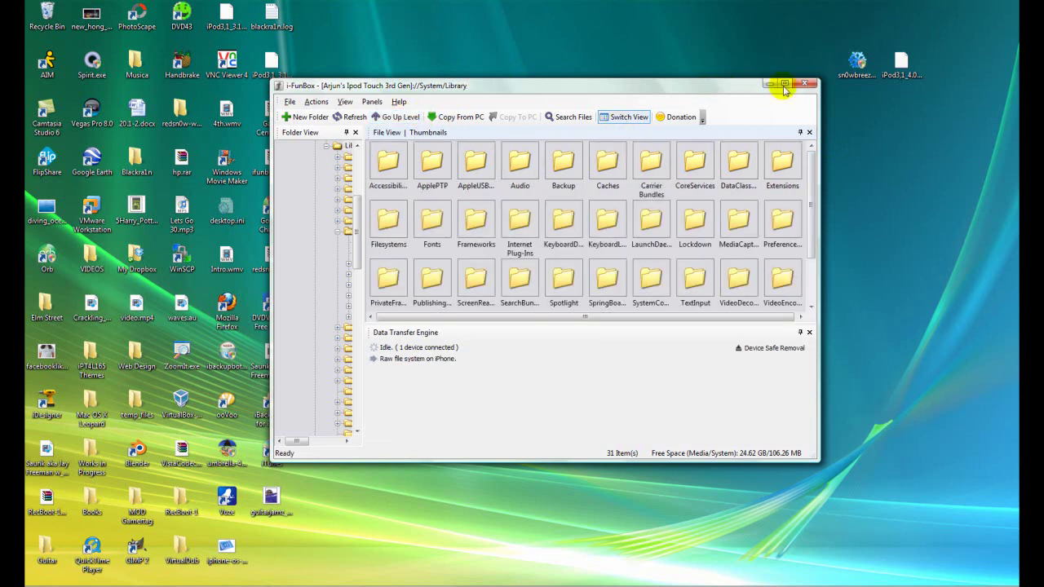
key(alt+F4)
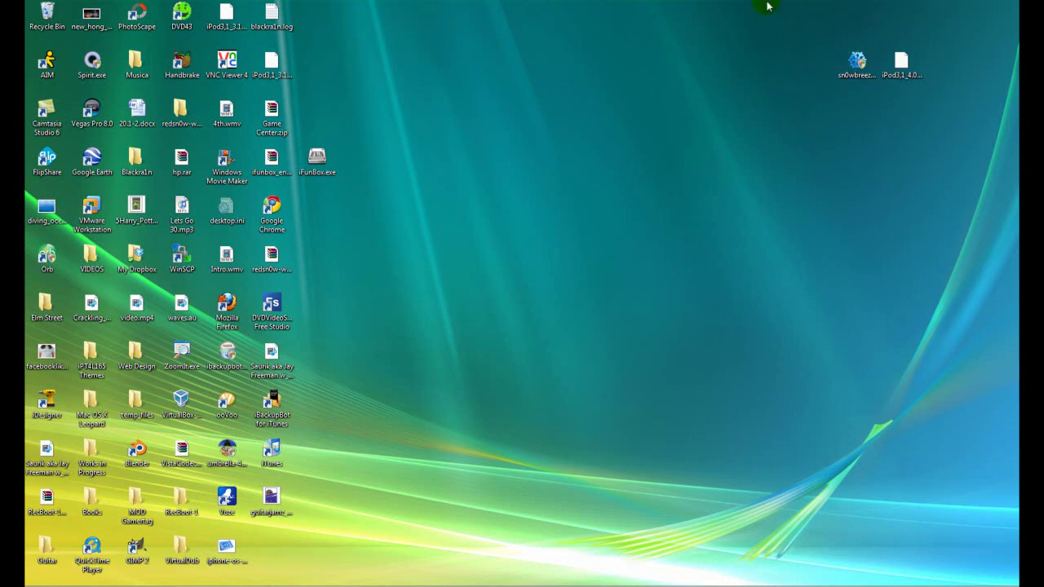
Step: Click empty desktop space, leaving iFunBox.exe beside ifunbox_en.zip
click(592, 408)
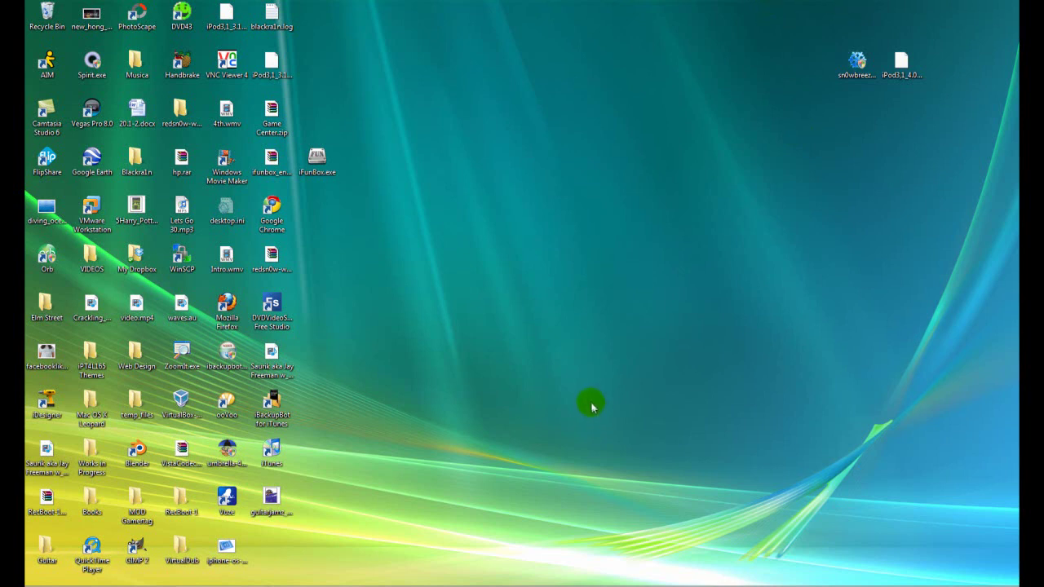